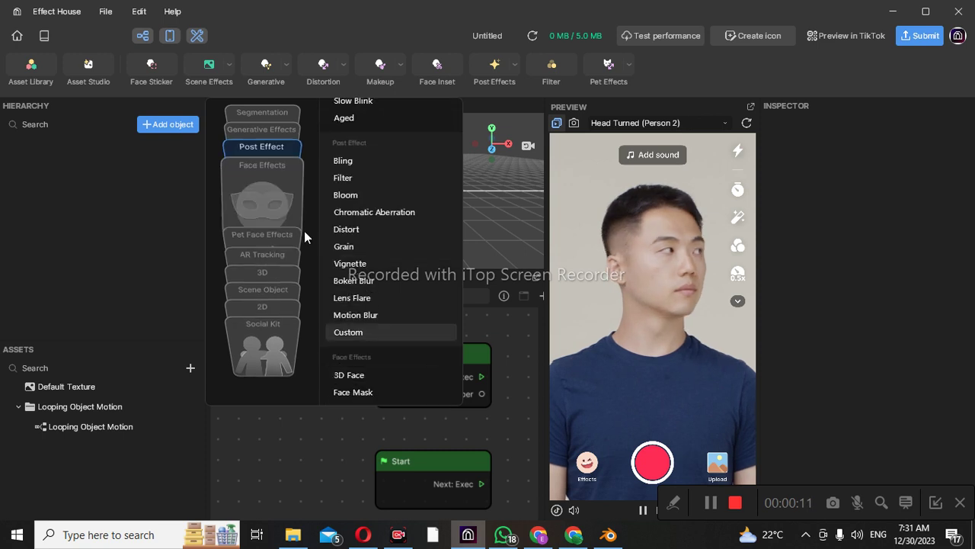
Step: Add a 3D Empty Mesh to the scene and move it freehand to about X -1.21, Y -1.87, Z -1.61
scroll(284, 237, down, 3)
scroll(269, 271, down, 5)
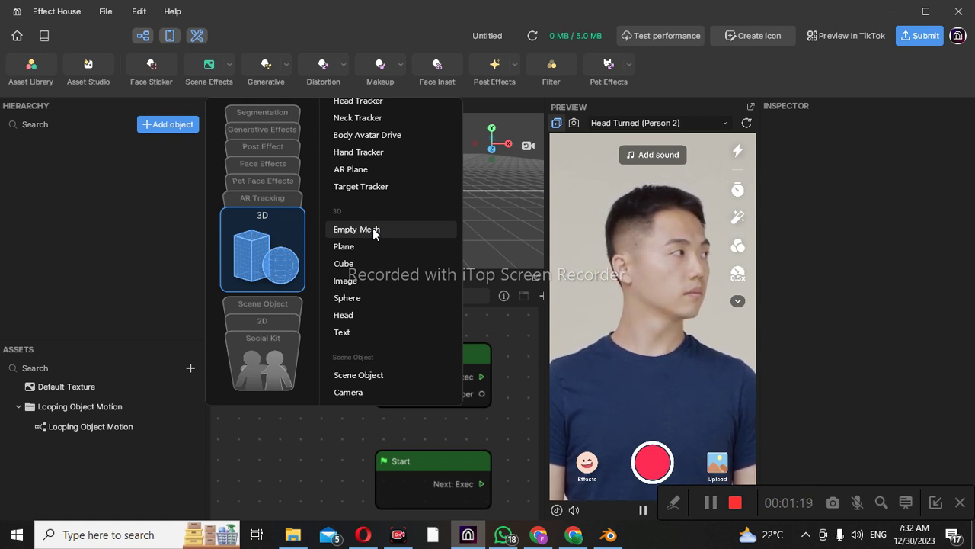
click(374, 234)
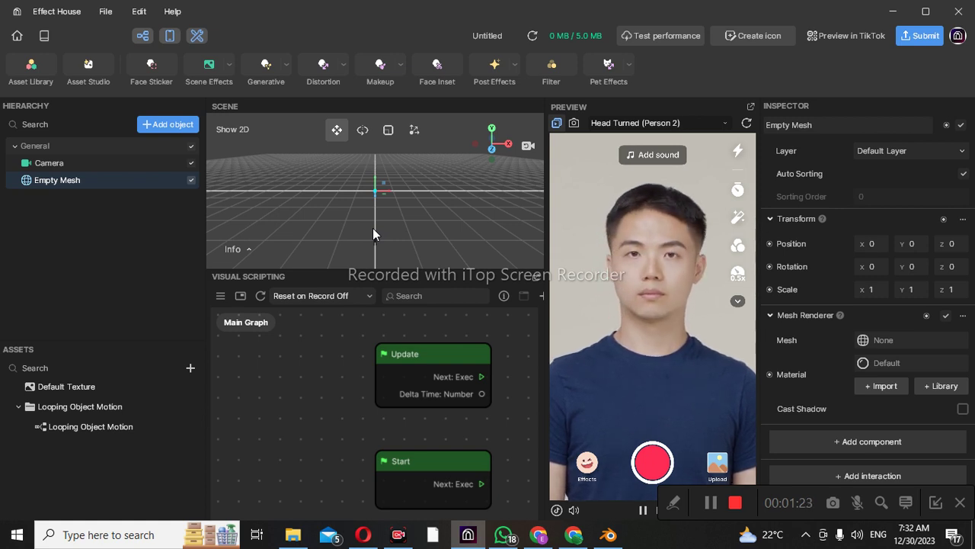
mouse_move(375, 180)
mouse_down()
mouse_move(374, 200)
mouse_move(372, 186)
mouse_up()
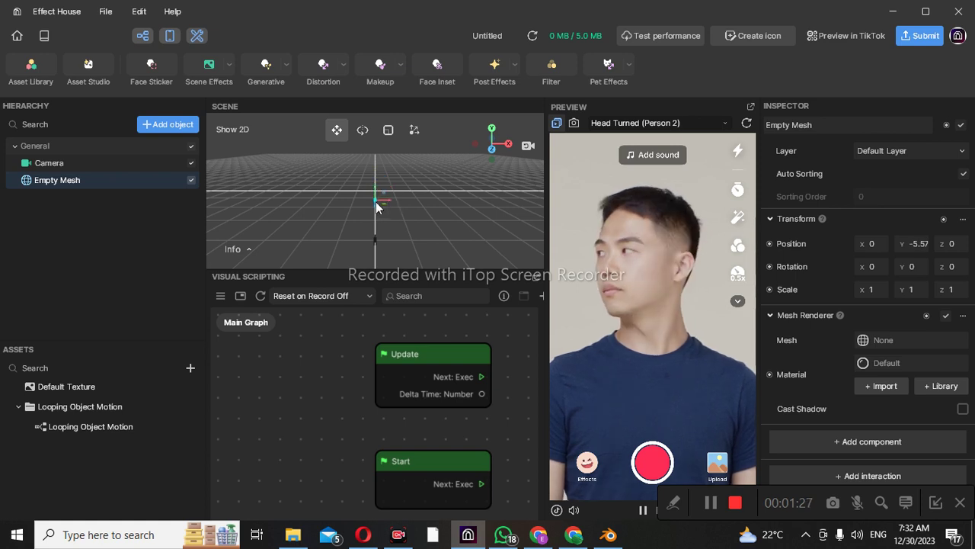
mouse_move(376, 201)
mouse_down()
mouse_move(384, 185)
mouse_move(399, 192)
mouse_move(355, 196)
mouse_move(383, 201)
mouse_move(372, 200)
mouse_up()
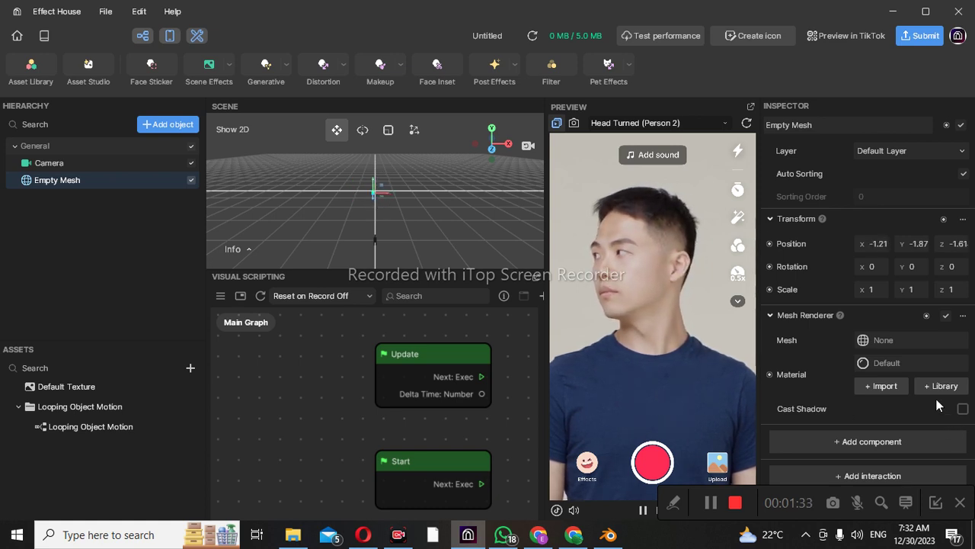
Step: Delete the Looping Object Motion script and its containing folder from the project assets
right_click(104, 426)
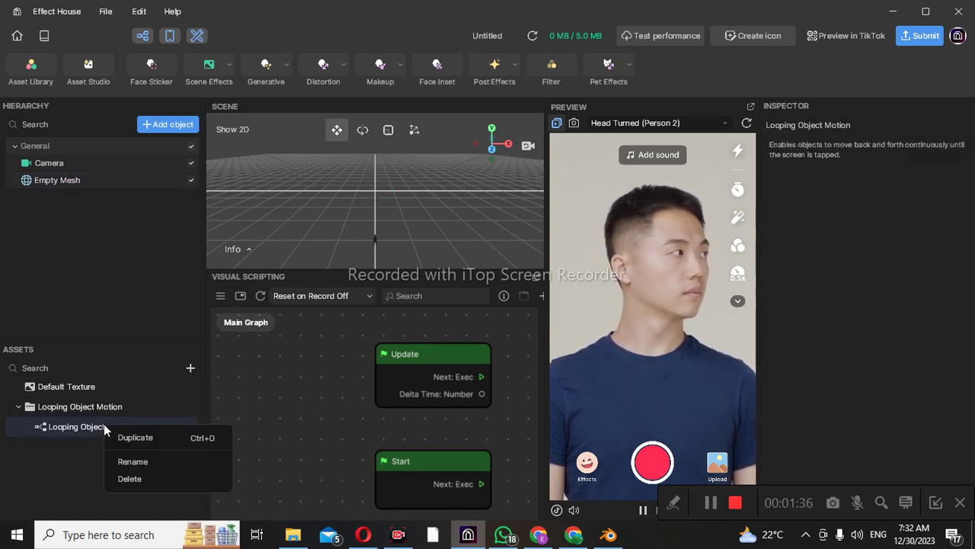
click(149, 479)
click(541, 305)
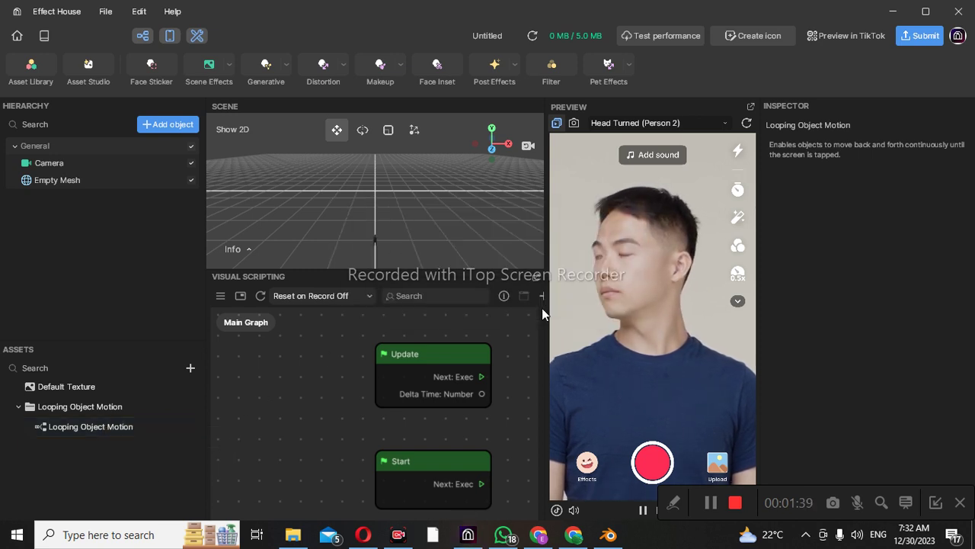
right_click(133, 404)
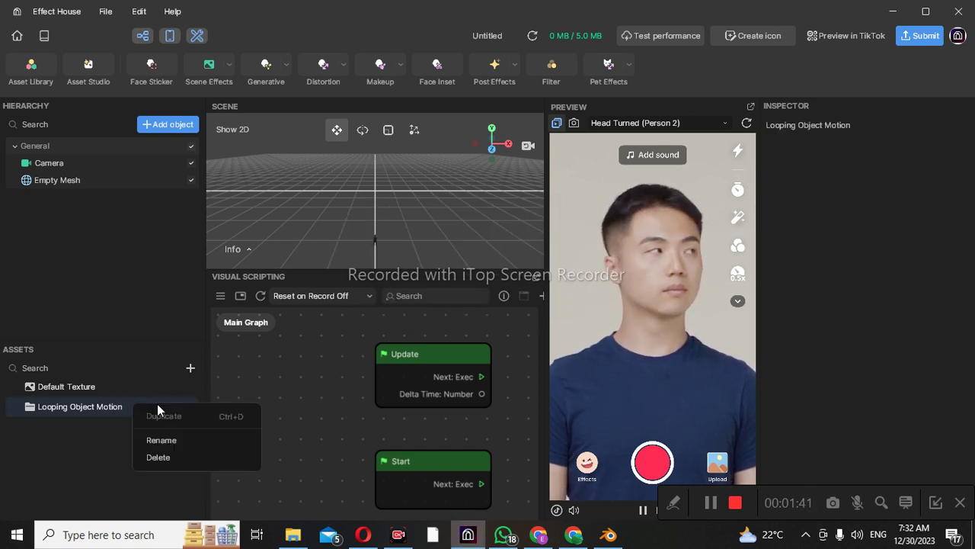
click(163, 457)
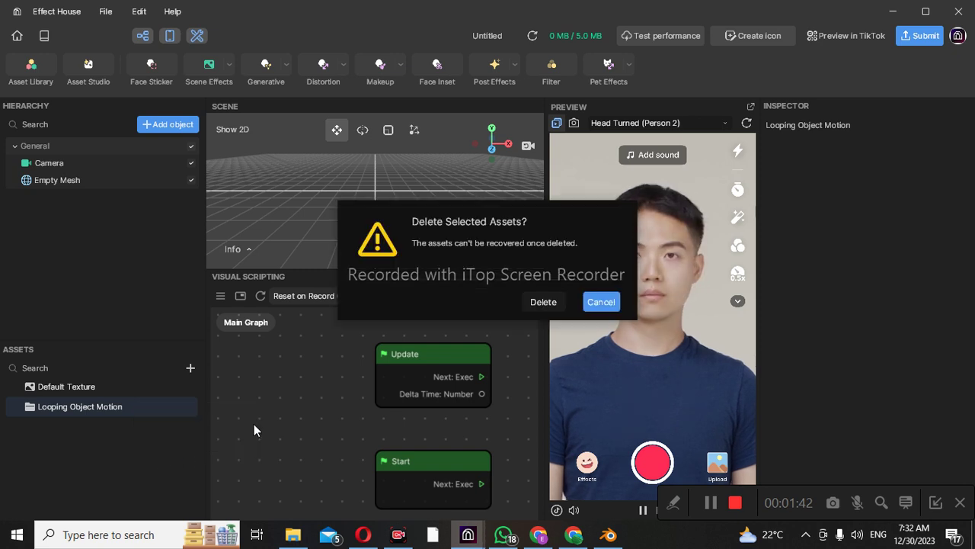
click(540, 301)
Step: Delete the Default Texture from the project assets
right_click(102, 387)
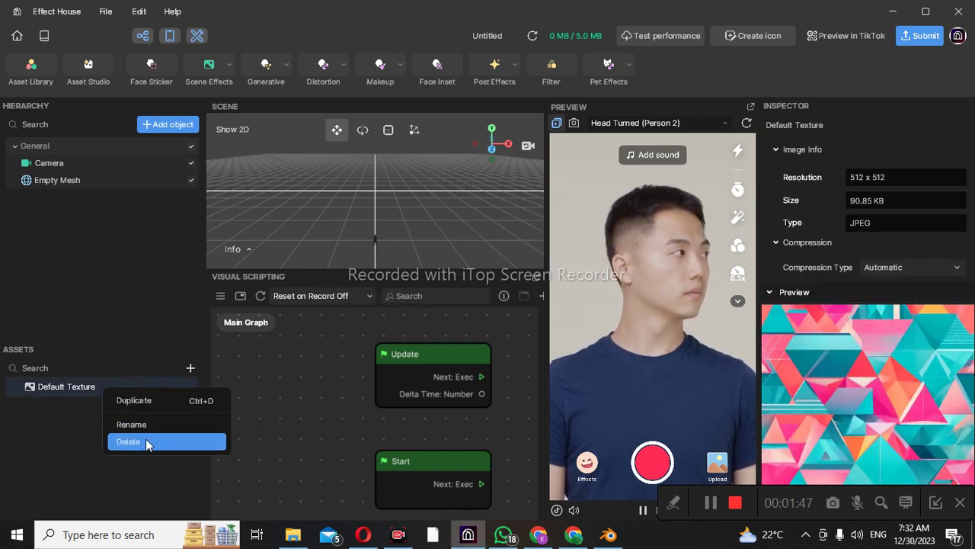
click(145, 440)
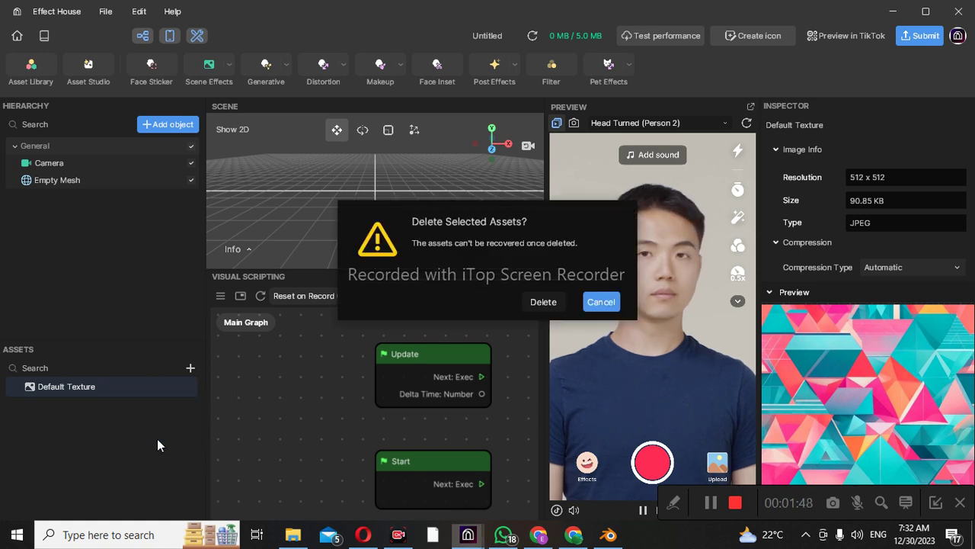
click(543, 302)
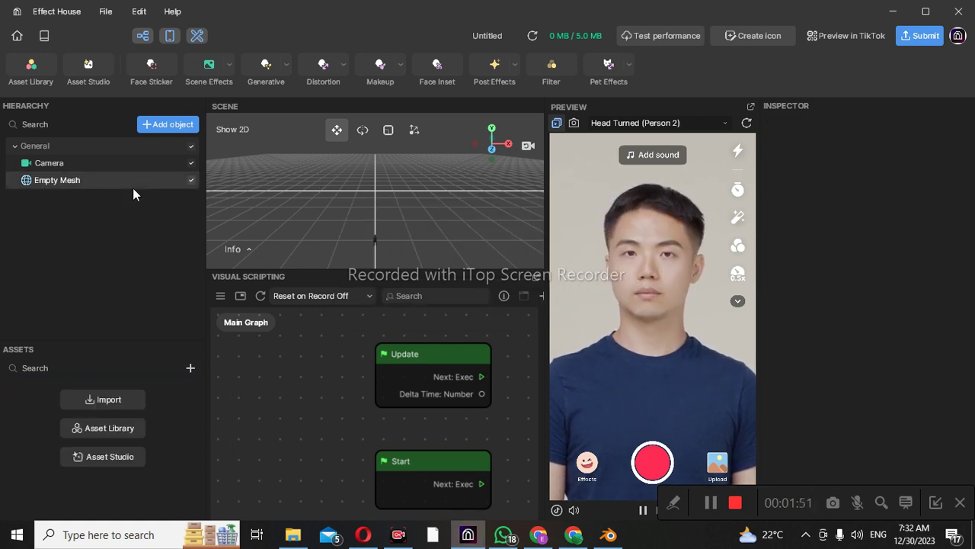
click(112, 183)
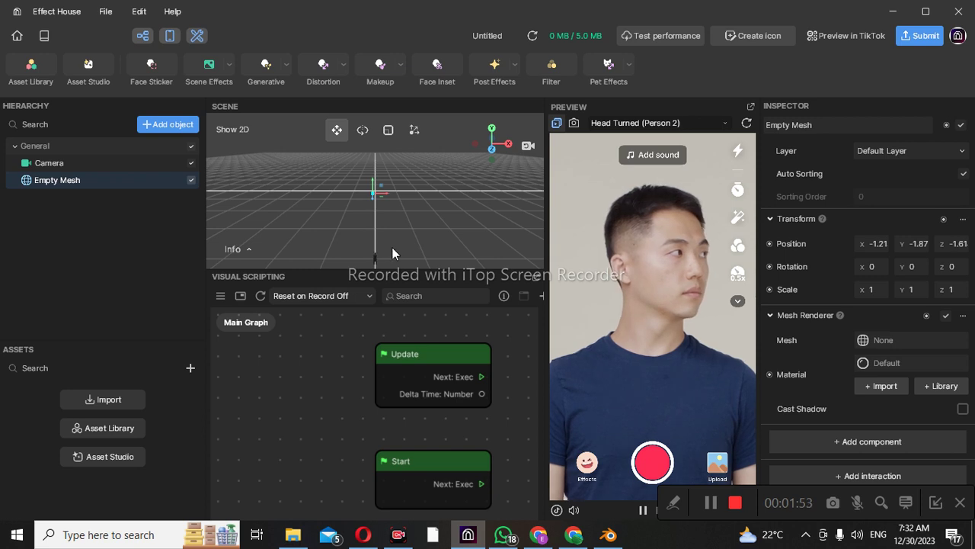
mouse_move(387, 222)
right_down()
mouse_move(365, 205)
mouse_move(372, 210)
right_up()
key(f)
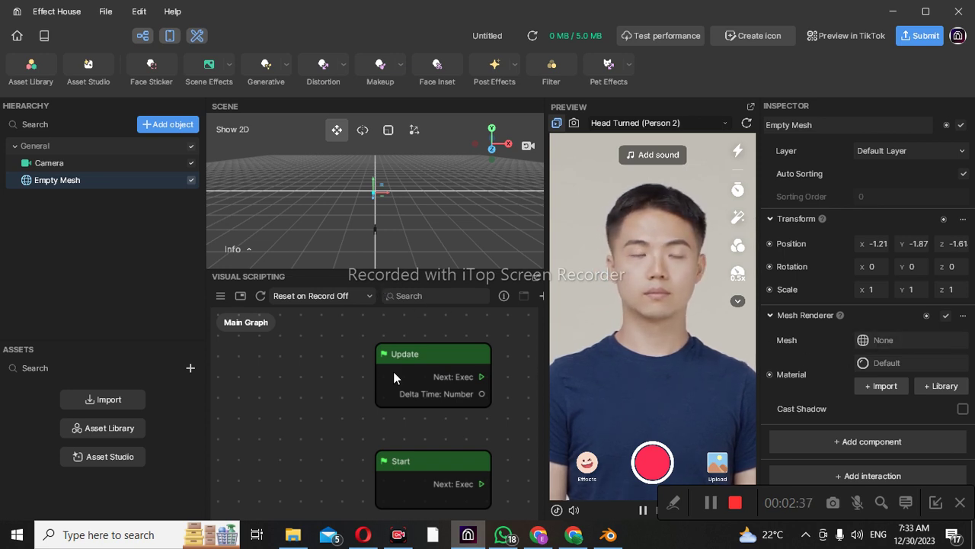
click(190, 369)
mouse_move(272, 426)
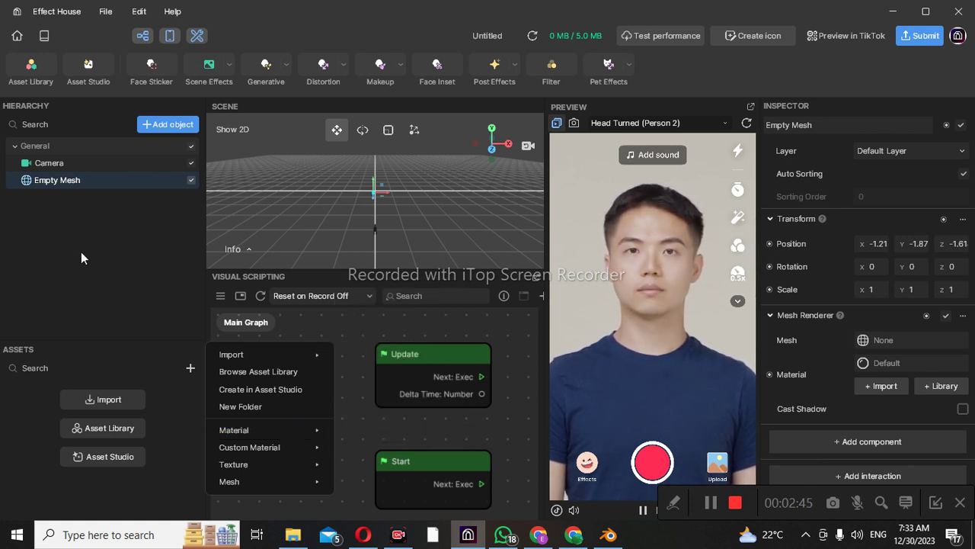
Step: Add a 3D Plane to the scene and move it freehand to about X 0.89, Y 2.94, Z -1.05
click(170, 124)
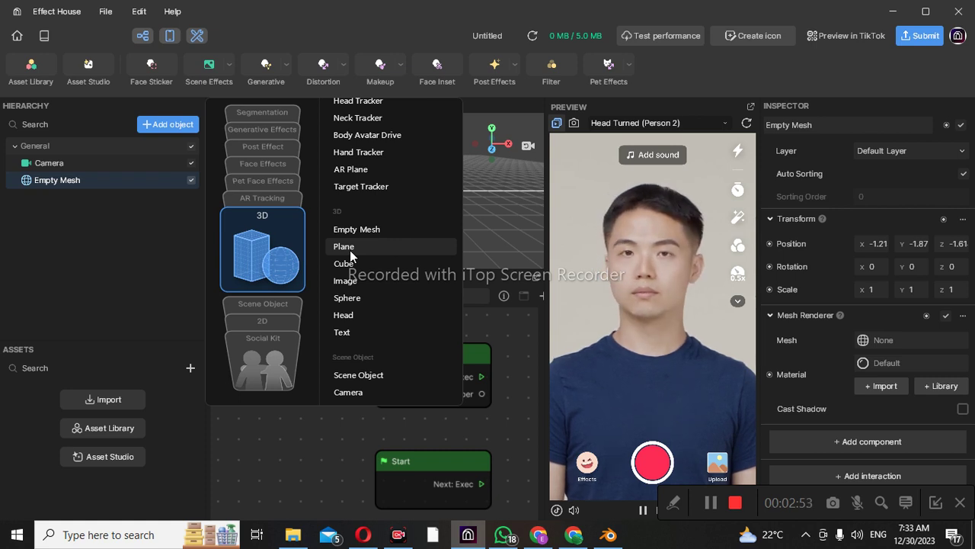
click(349, 250)
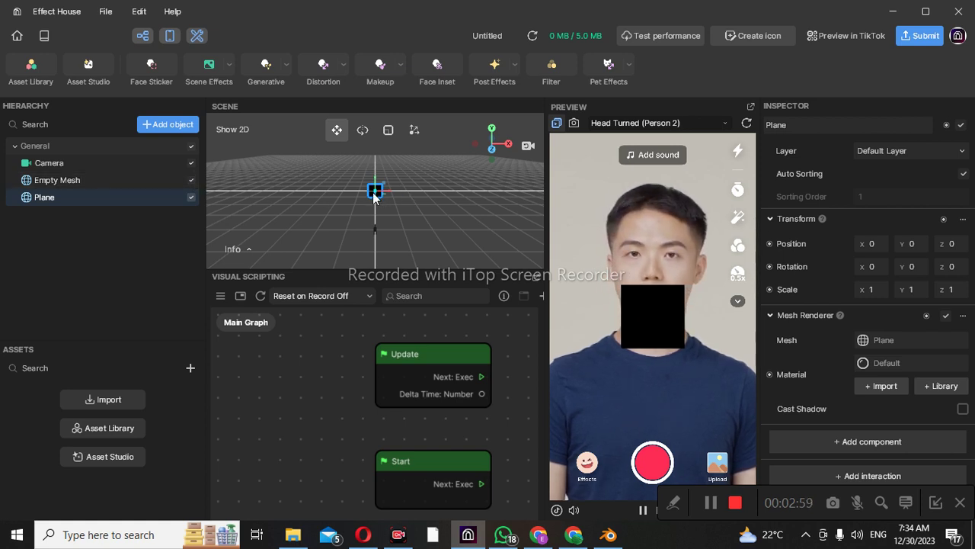
mouse_move(373, 189)
mouse_down()
mouse_move(378, 213)
mouse_move(379, 191)
mouse_up()
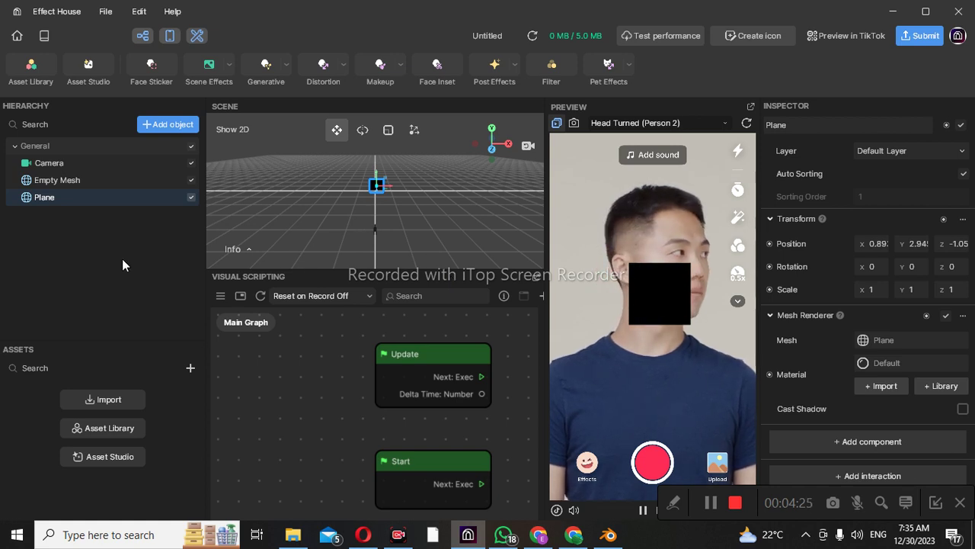
Step: Add a 3D Cube to the scene
click(165, 129)
scroll(393, 251, up, 1)
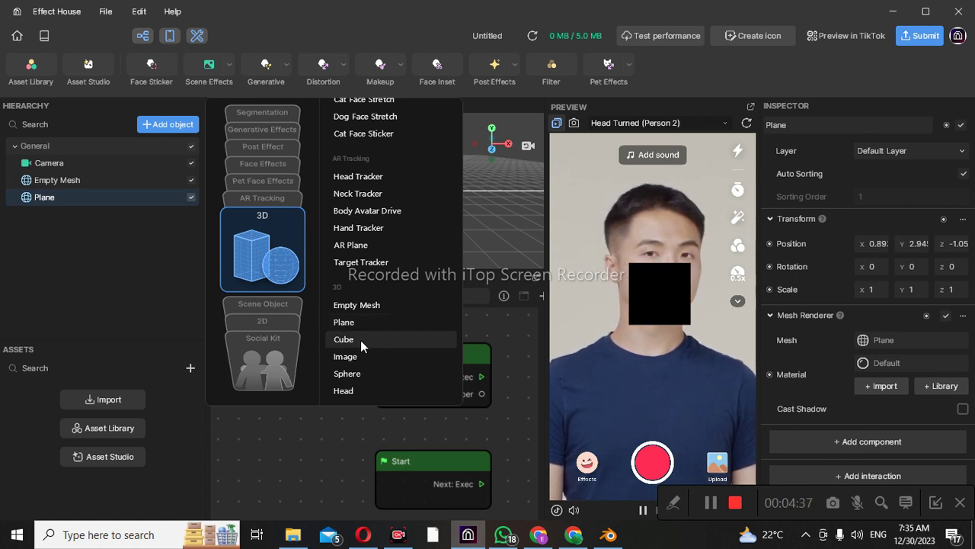
click(360, 340)
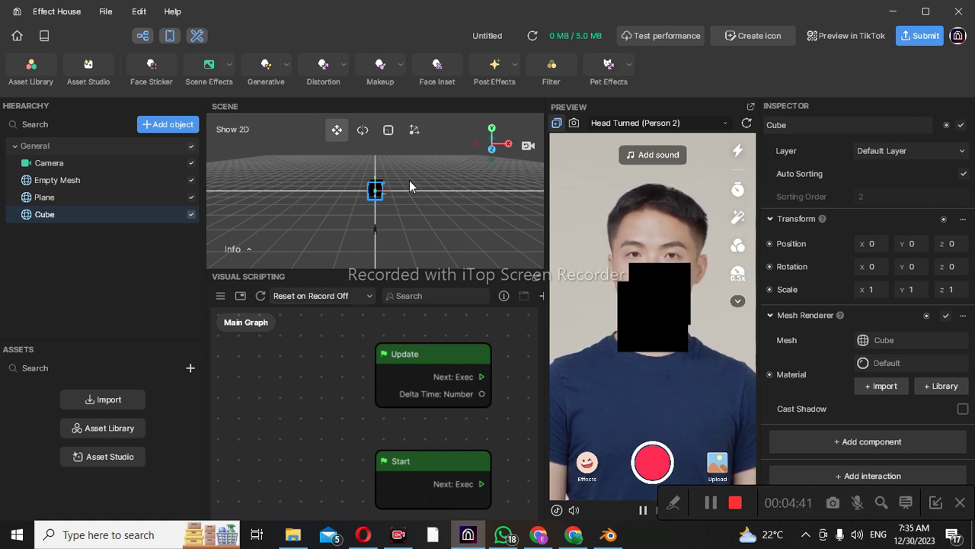
Step: Examine the addable object types in the 3D, Scene Object, 2D and Social Kit categories
click(169, 124)
scroll(361, 253, up, 3)
scroll(361, 320, down, 2)
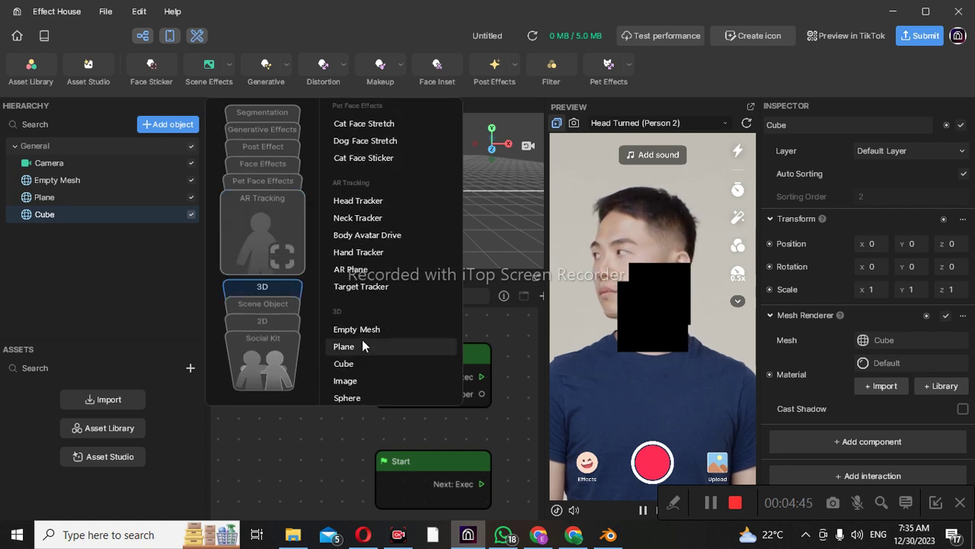
scroll(362, 343, down, 1)
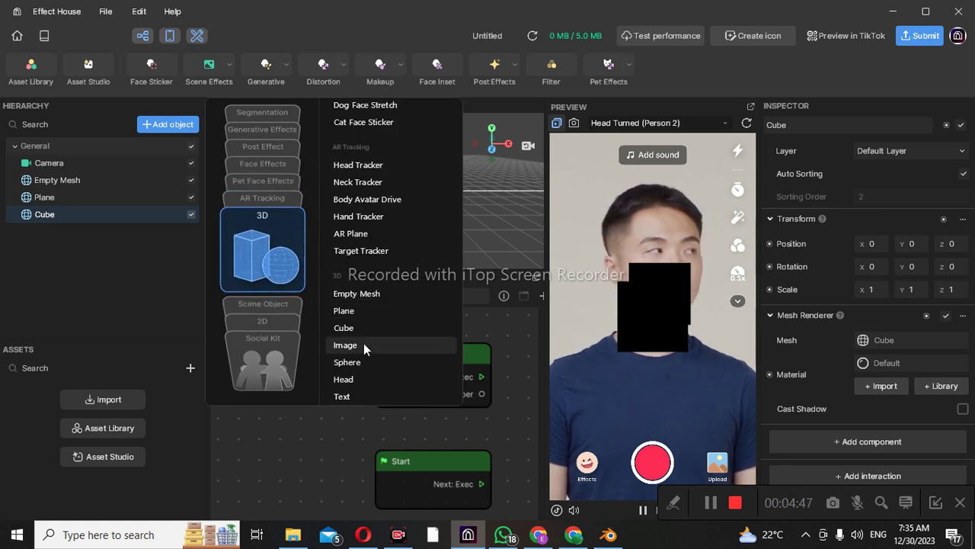
scroll(363, 343, down, 1)
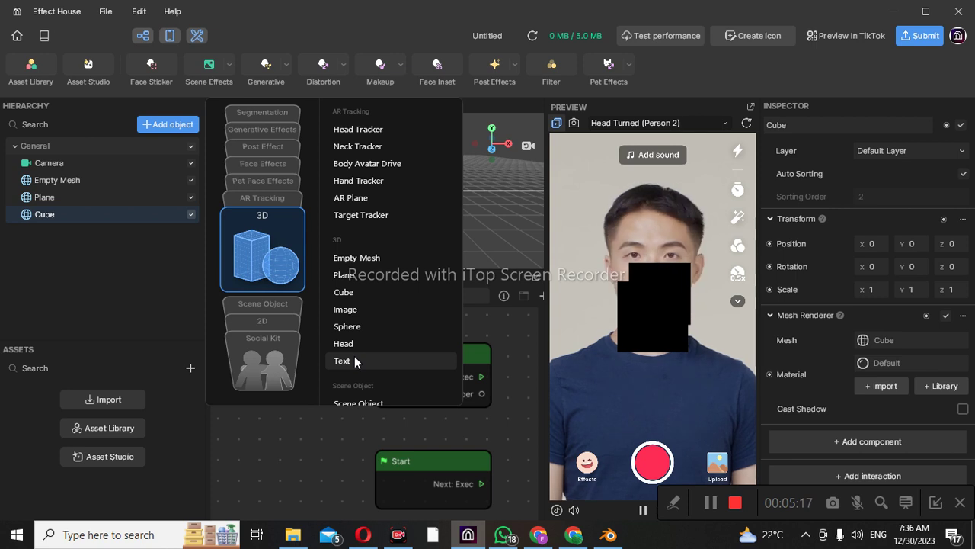
scroll(353, 350, down, 1)
scroll(351, 333, down, 1)
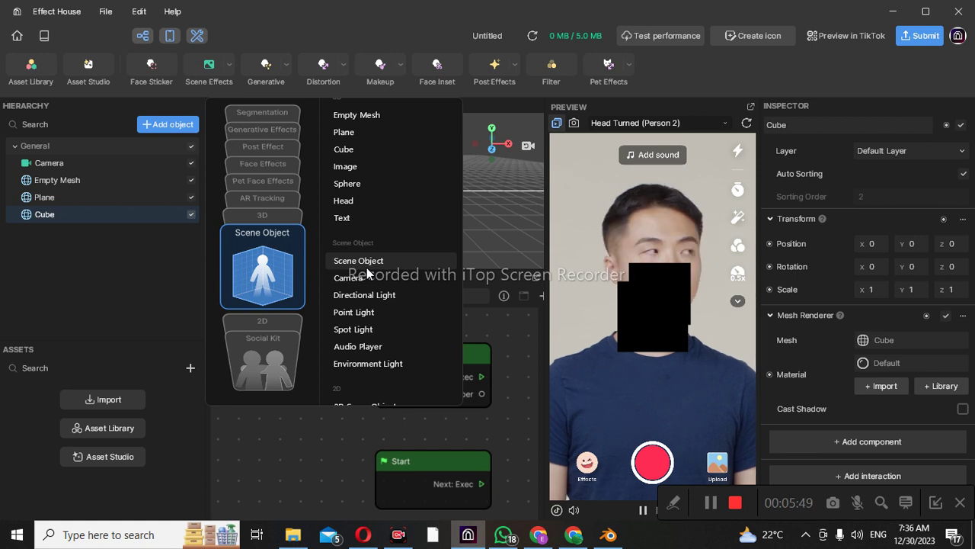
scroll(366, 267, down, 1)
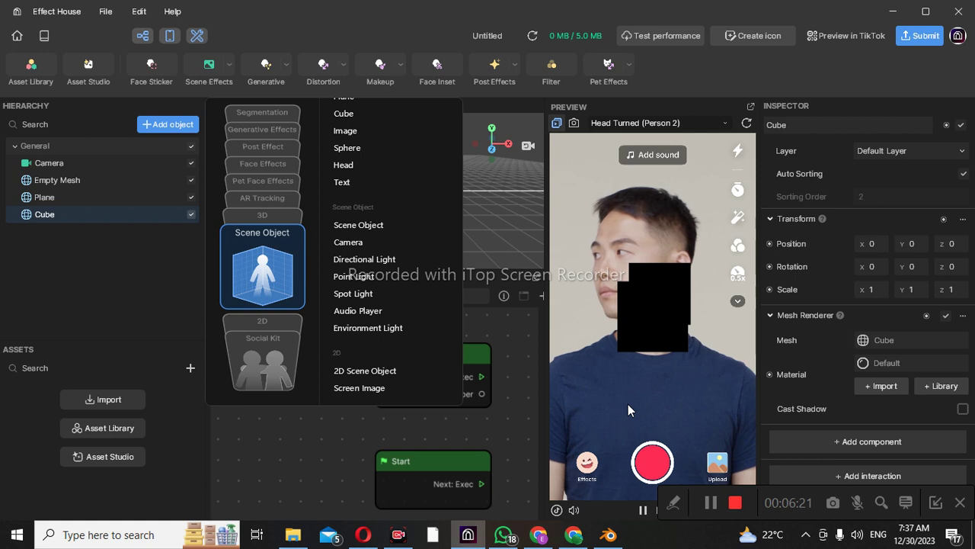
scroll(392, 325, down, 2)
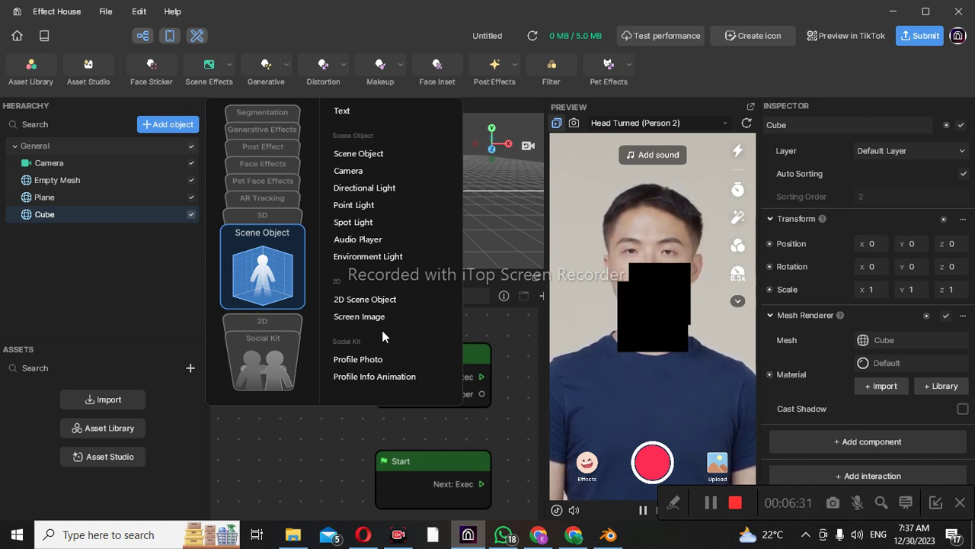
click(284, 321)
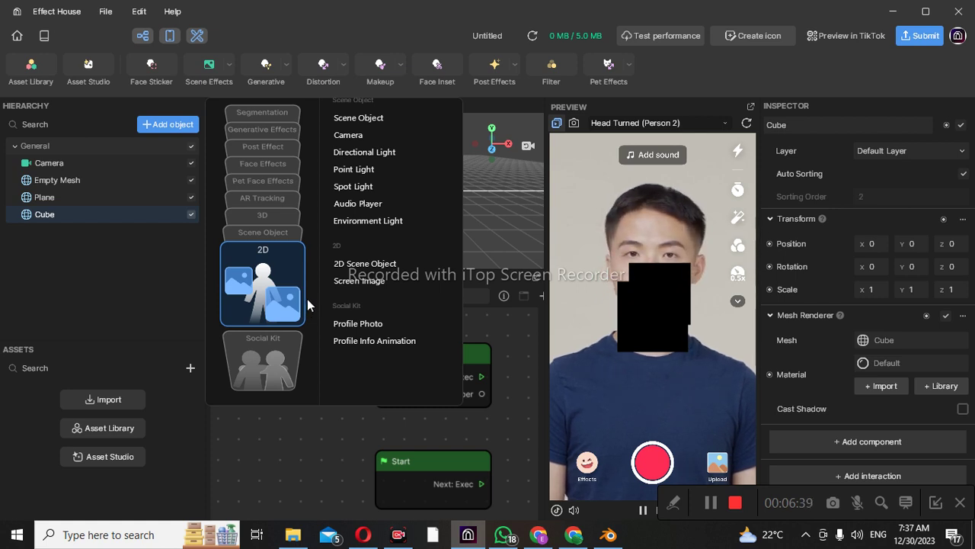
click(277, 362)
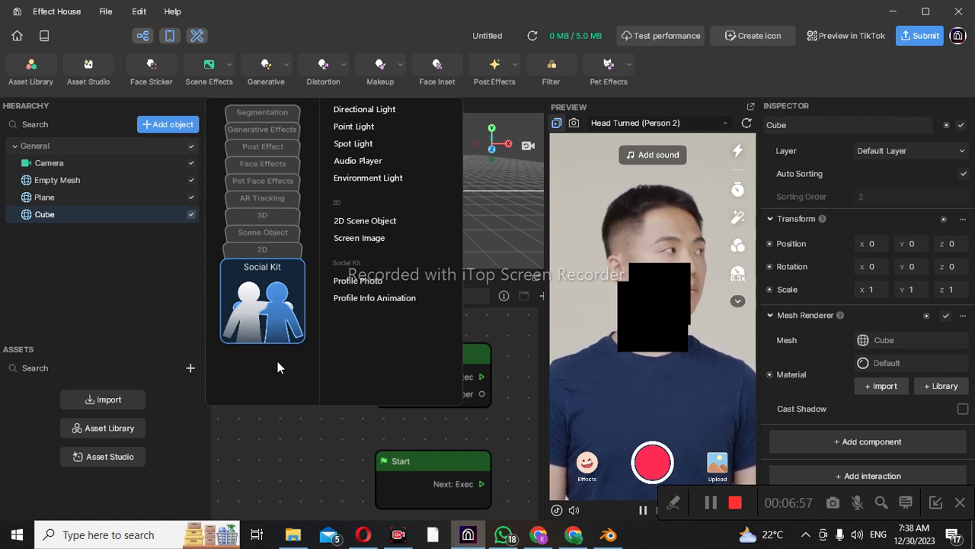
scroll(373, 263, up, 1)
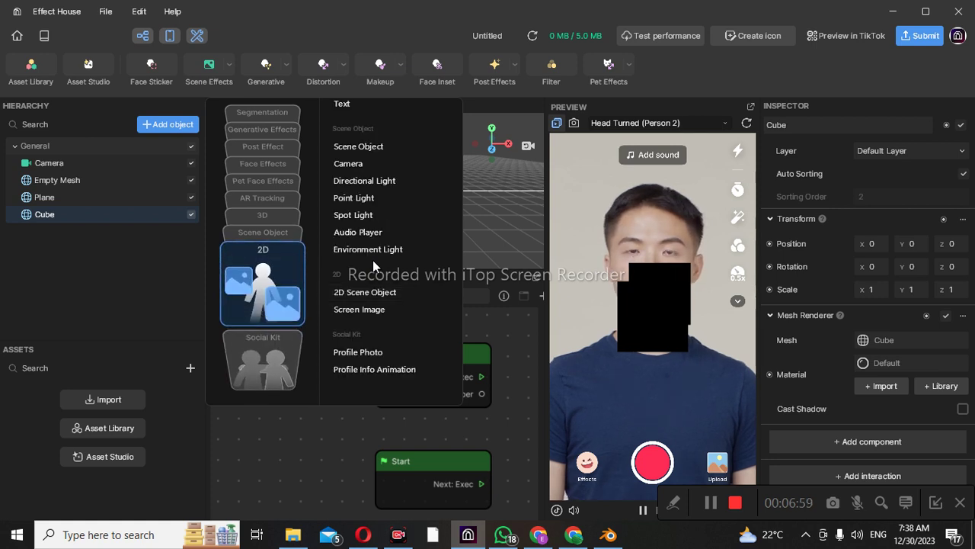